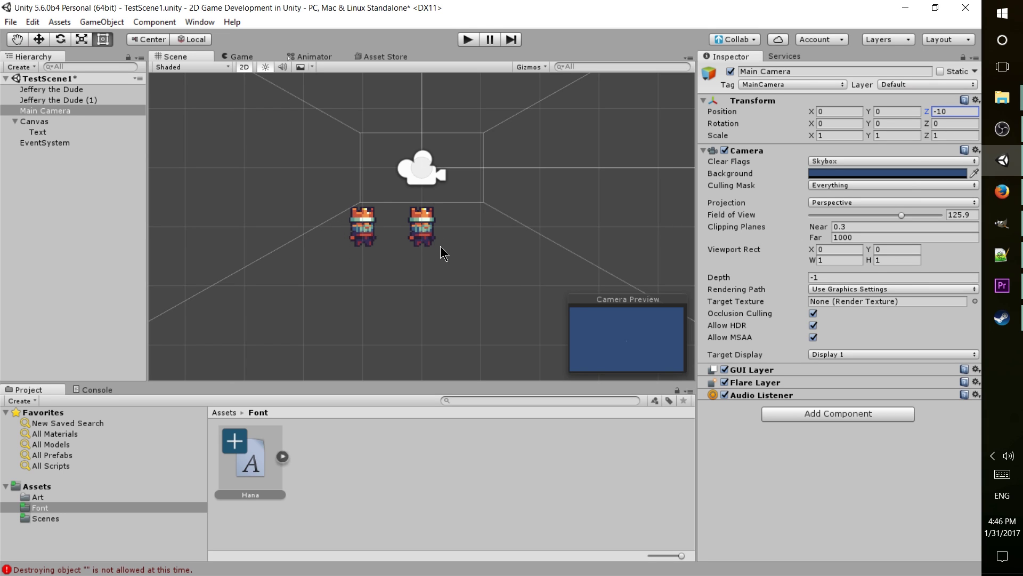
pyautogui.scroll(-8, 440, 245)
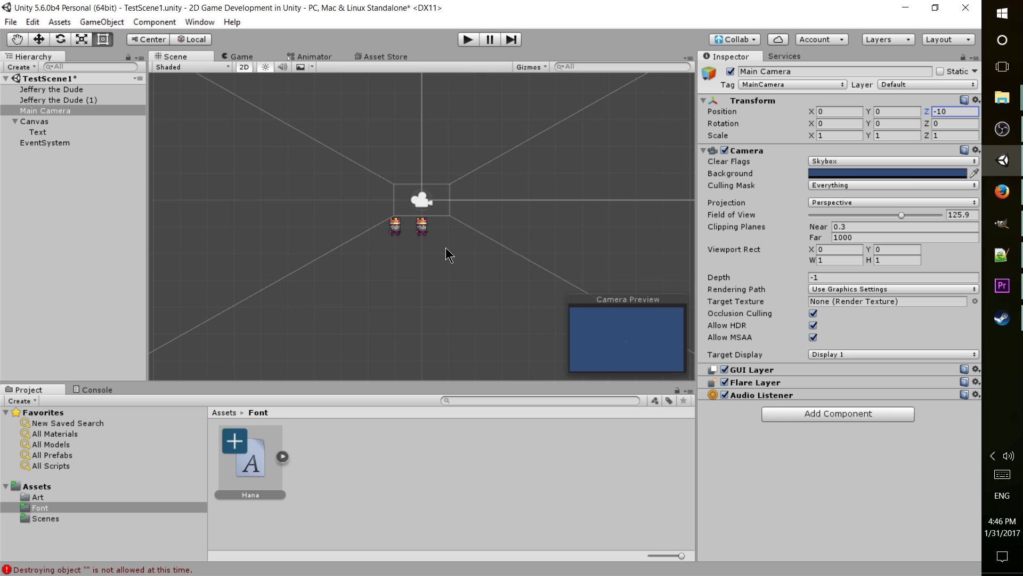
pyautogui.scroll(-5, 451, 249)
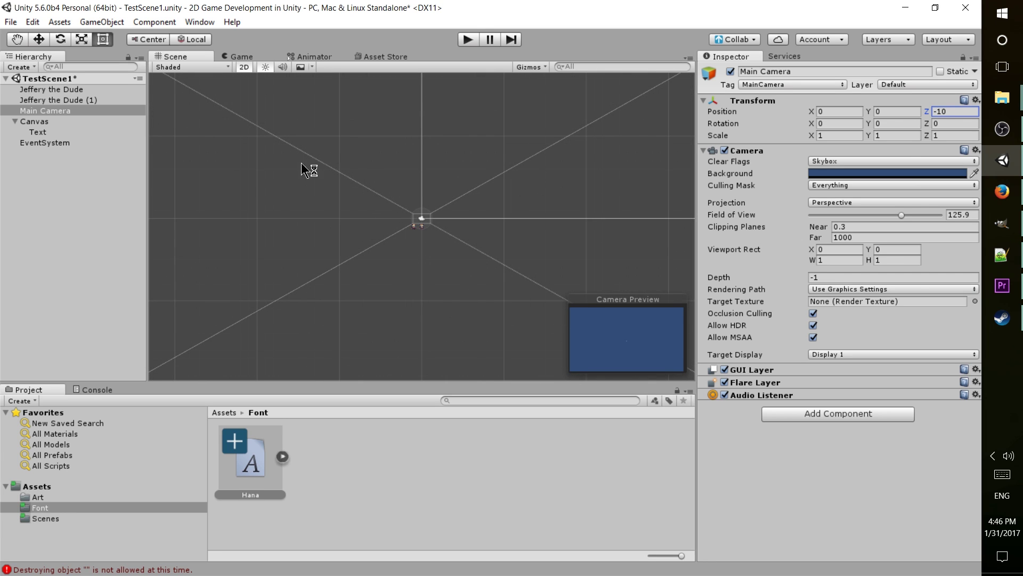
pyautogui.scroll(5, 416, 212)
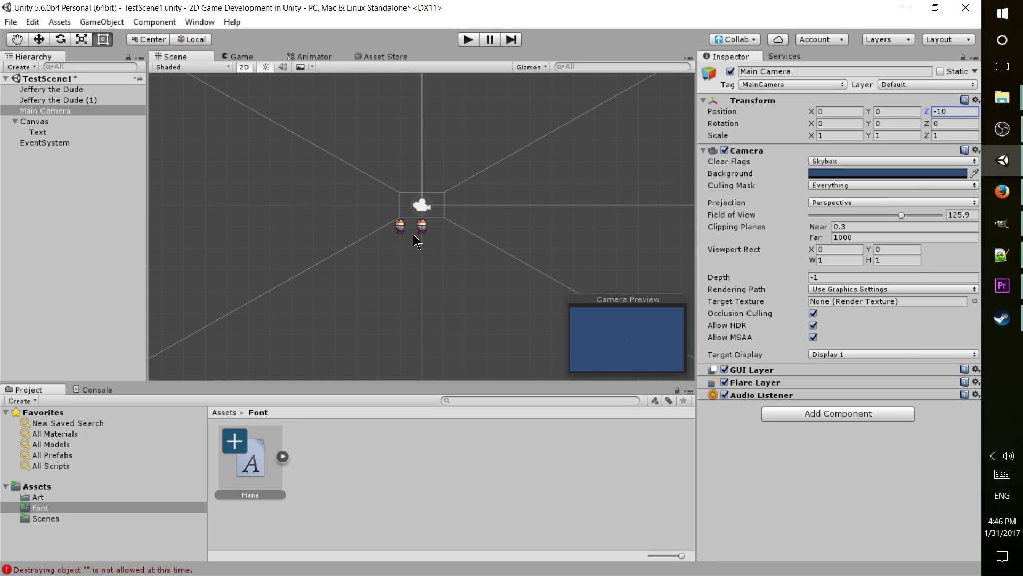
pyautogui.click(99, 90)
pyautogui.click(102, 100)
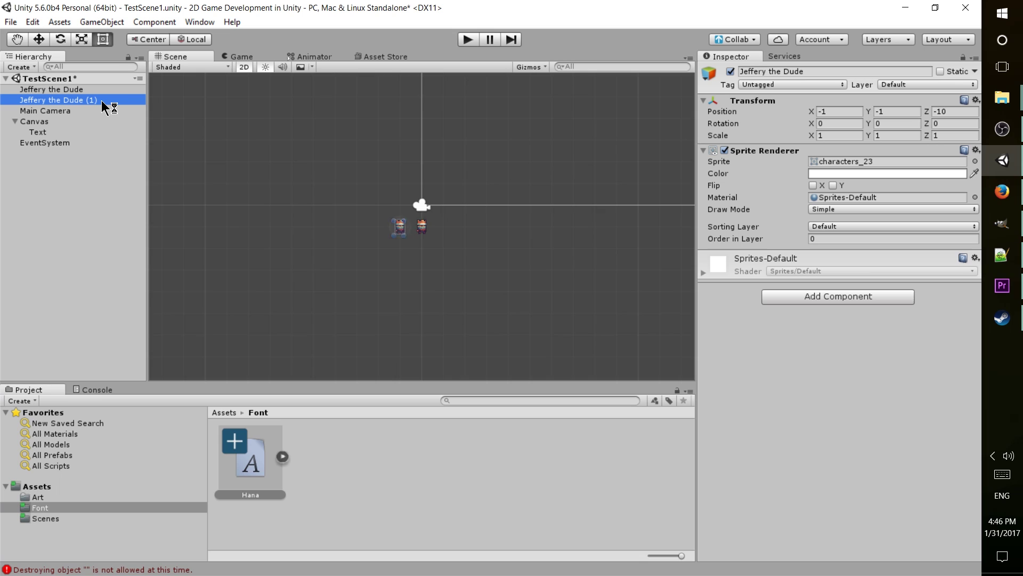
pyautogui.click(104, 90)
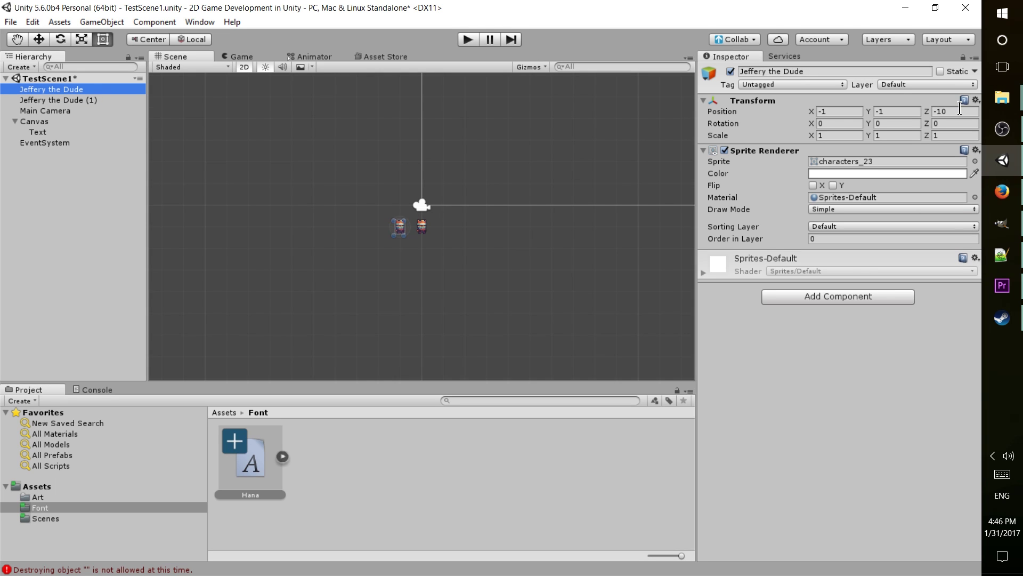
pyautogui.click(102, 99)
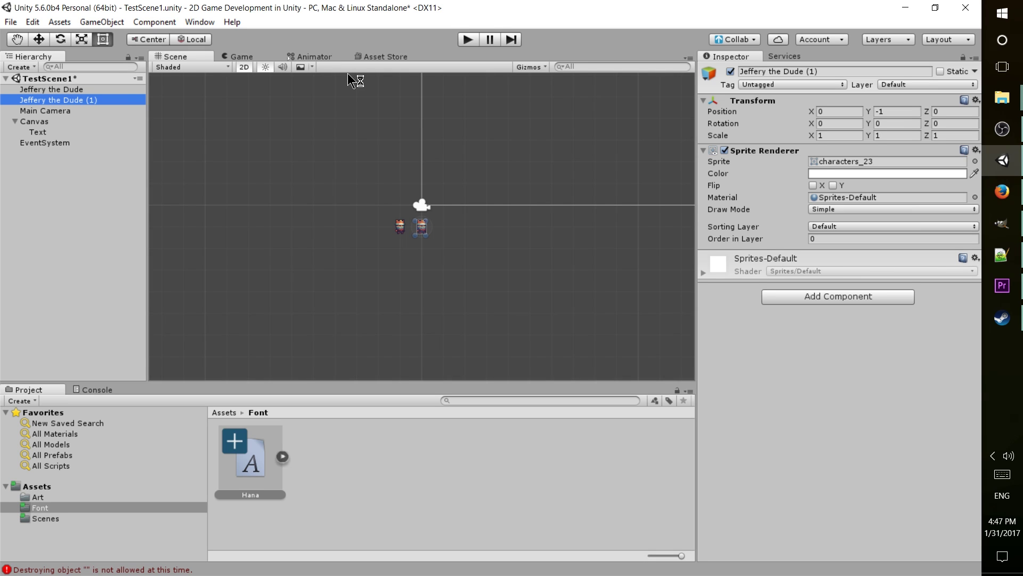
pyautogui.click(52, 91)
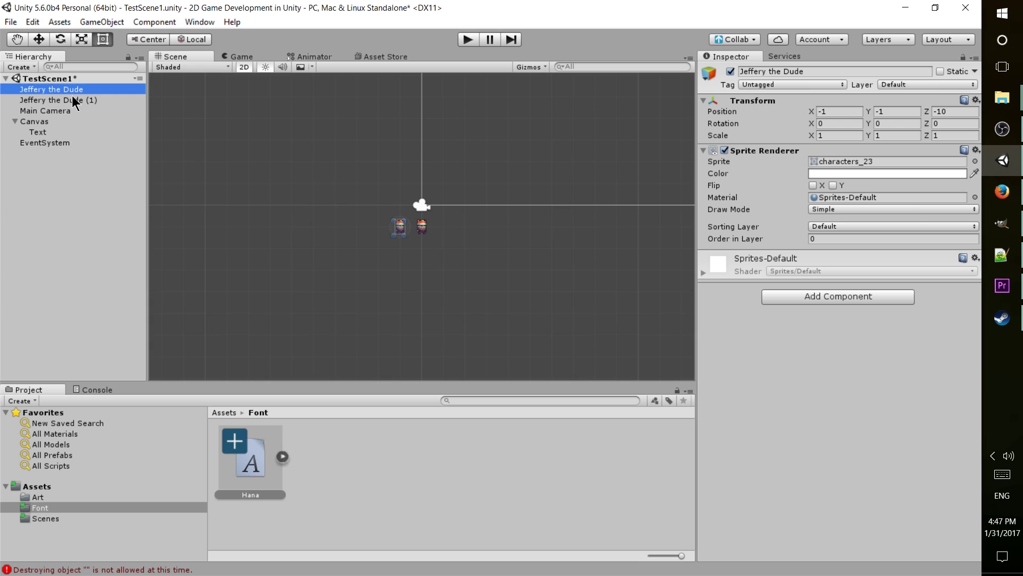
pyautogui.doubleClick(68, 111)
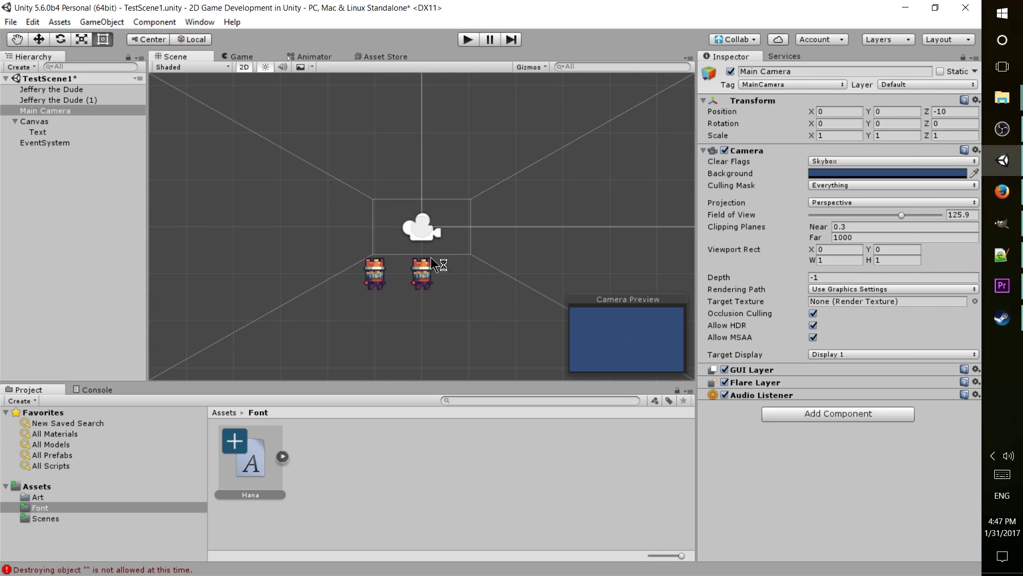
# - Turn off 2D mode and orbit, pan and zoom to see the camera's depth relative to the sprites
pyautogui.click(244, 67)
pyautogui.moveTo(498, 297); pyautogui.dragTo(472, 199, button='middle')
pyautogui.scroll(3, 516, 247)
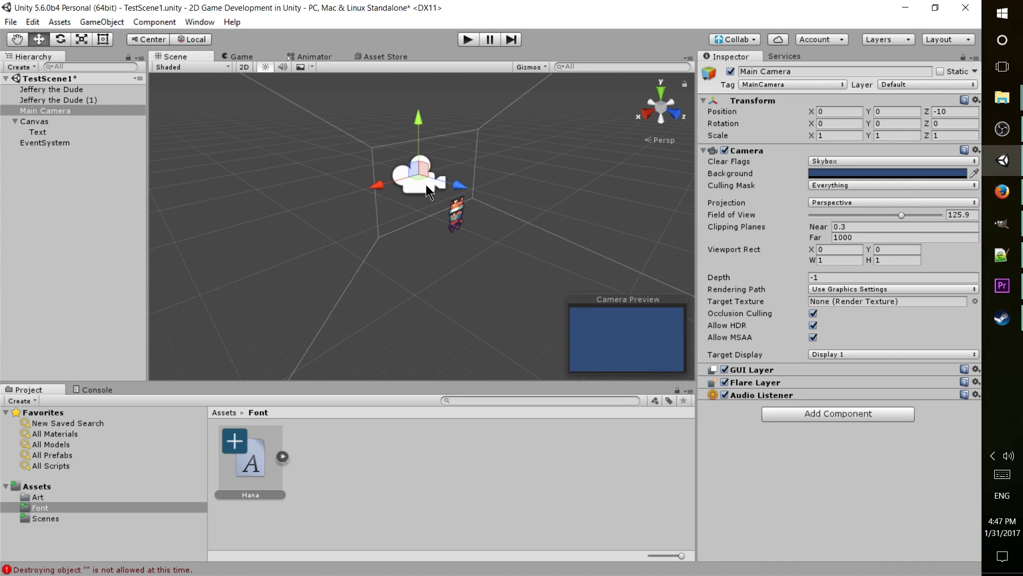
pyautogui.scroll(-3, 479, 219)
pyautogui.moveTo(469, 234); pyautogui.dragTo(352, 198, button='middle')
pyautogui.scroll(-2, 352, 198)
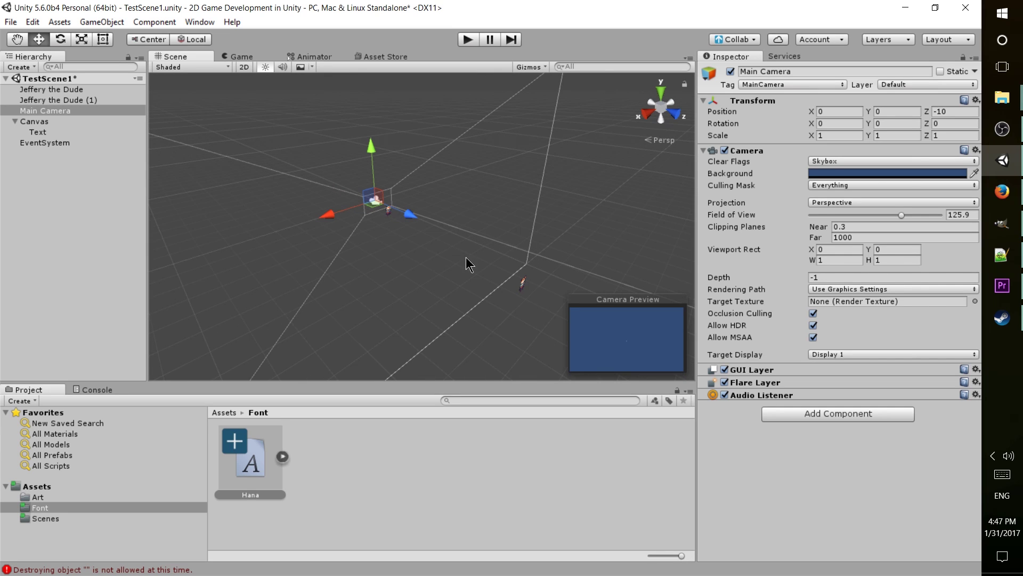
pyautogui.scroll(5, 399, 214)
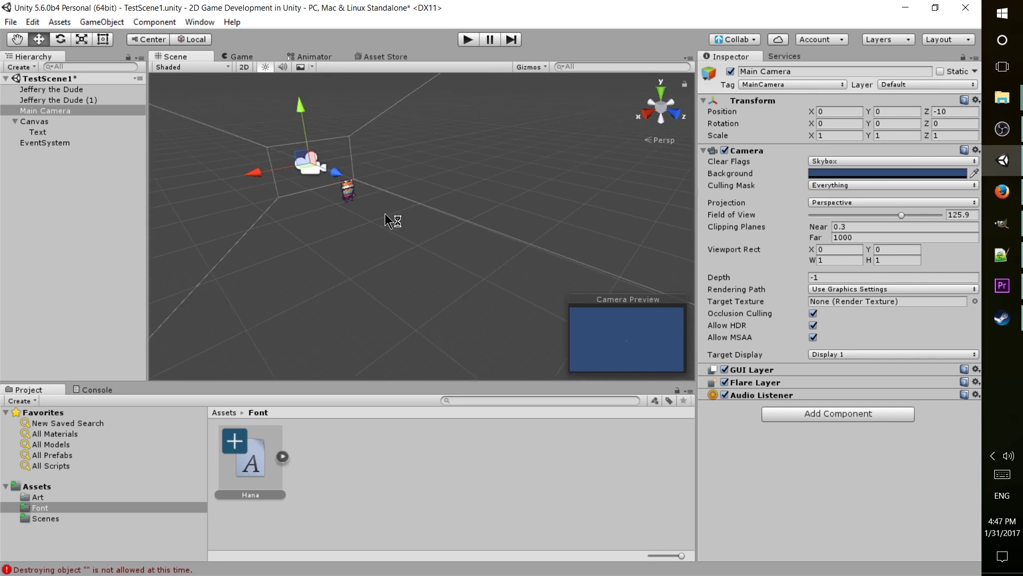
pyautogui.moveTo(349, 206); pyautogui.dragTo(384, 212, button='middle')
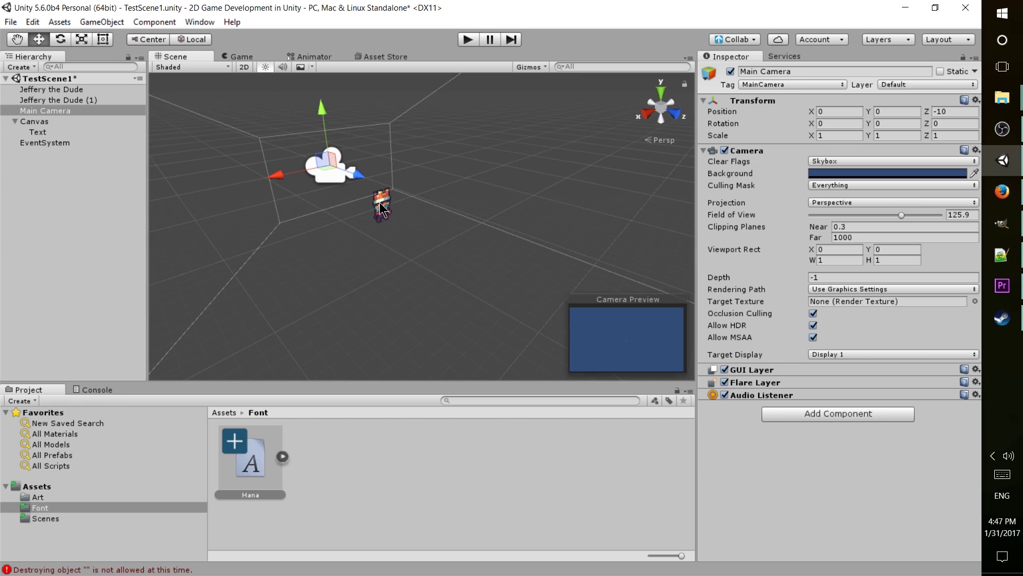
pyautogui.scroll(3, 384, 214)
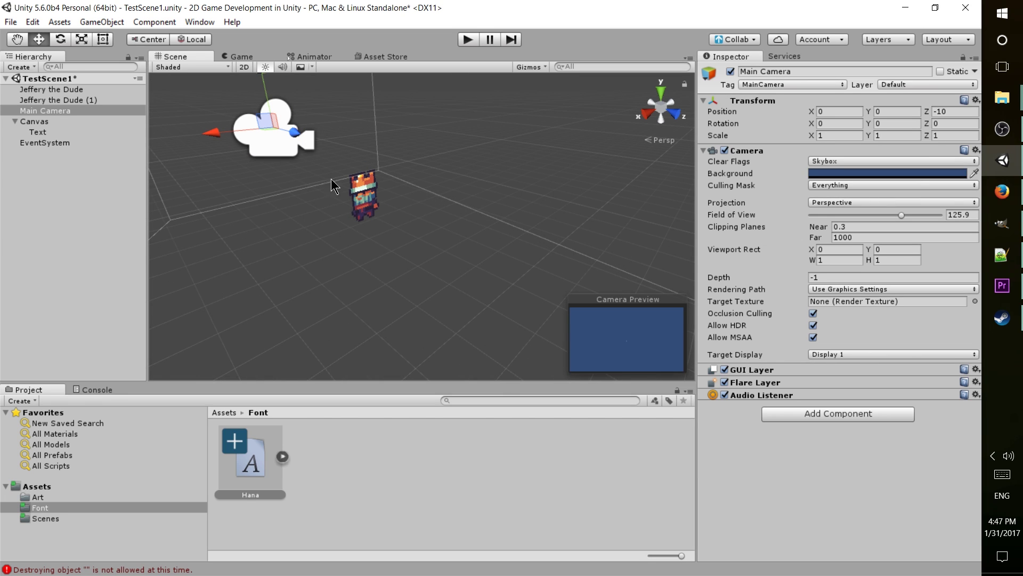
pyautogui.scroll(-3, 371, 165)
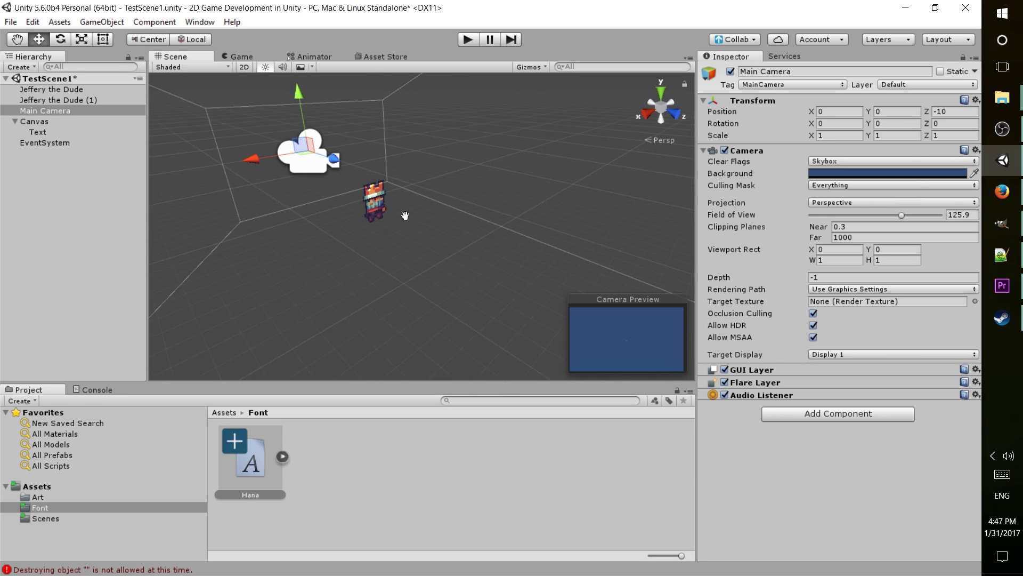
pyautogui.moveTo(395, 208); pyautogui.dragTo(480, 258, button='middle')
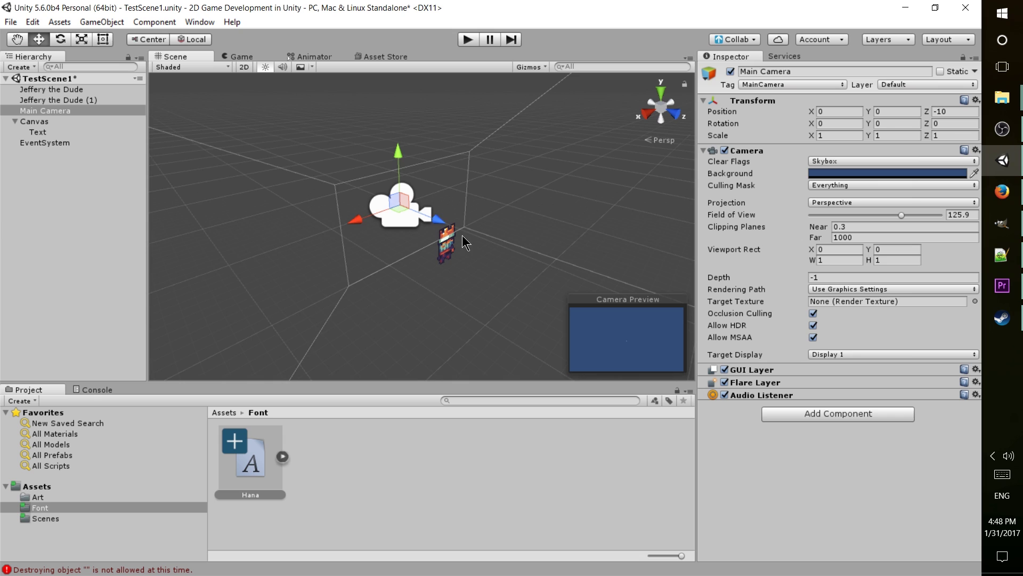
pyautogui.click(241, 57)
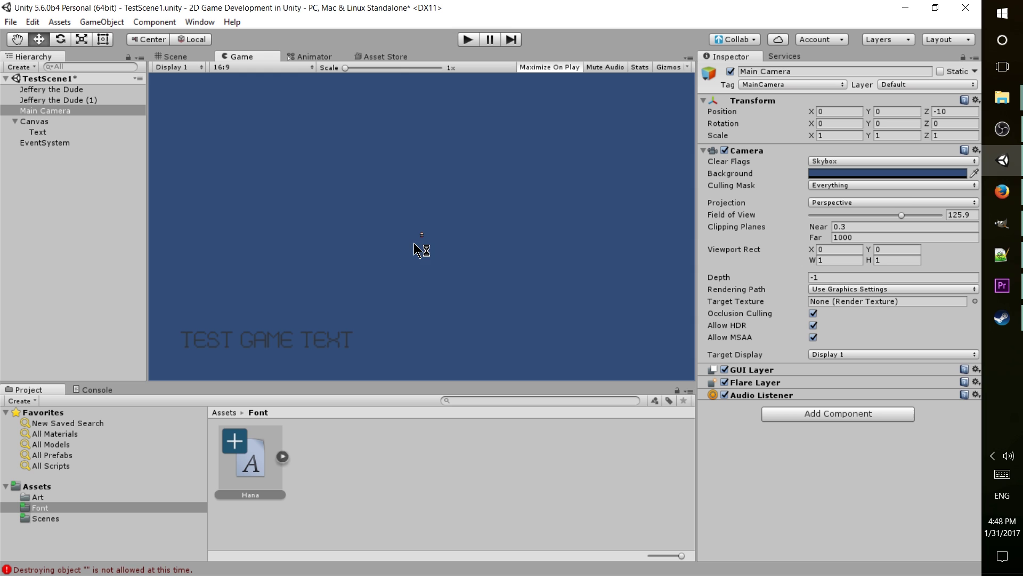
pyautogui.click(175, 56)
pyautogui.scroll(-3, 400, 197)
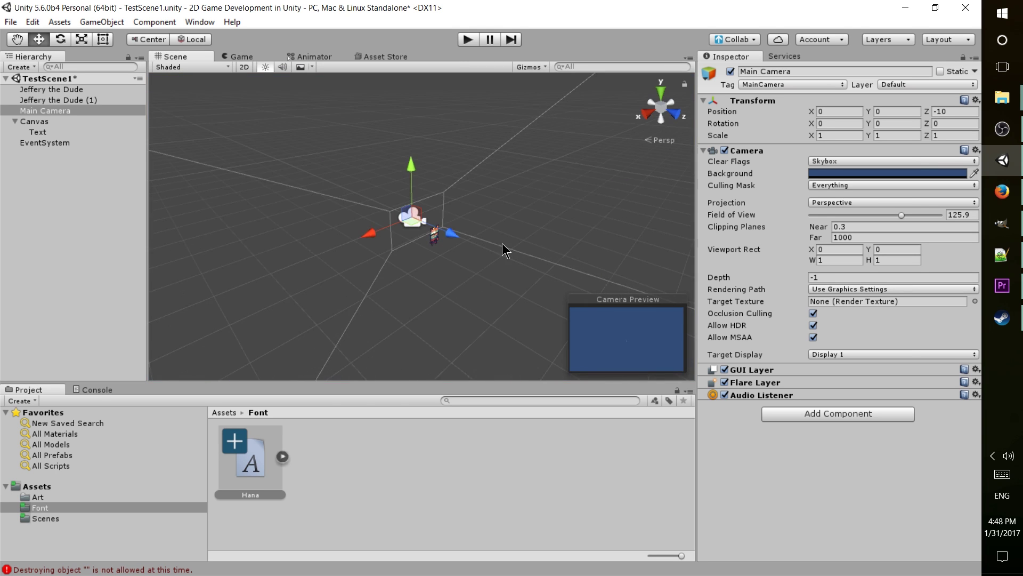
pyautogui.moveTo(502, 243); pyautogui.dragTo(399, 182, button='middle')
pyautogui.click(68, 100)
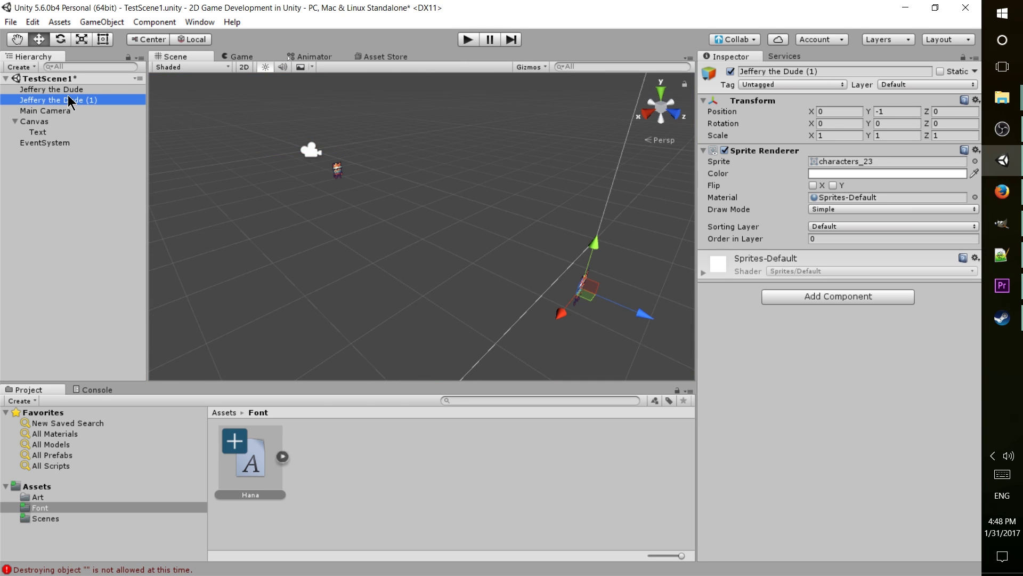
pyautogui.click(86, 110)
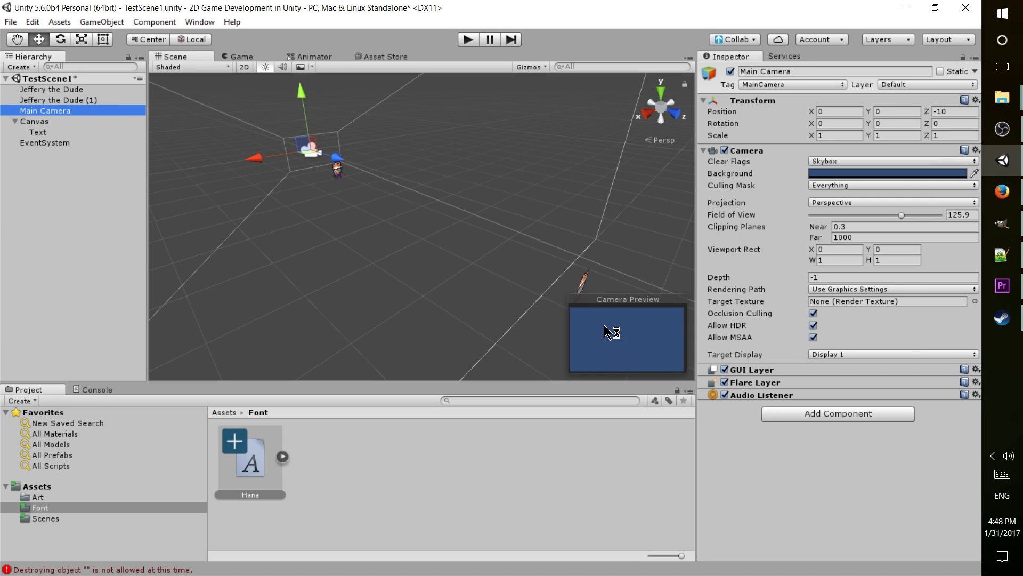
pyautogui.doubleClick(78, 101)
pyautogui.click(230, 56)
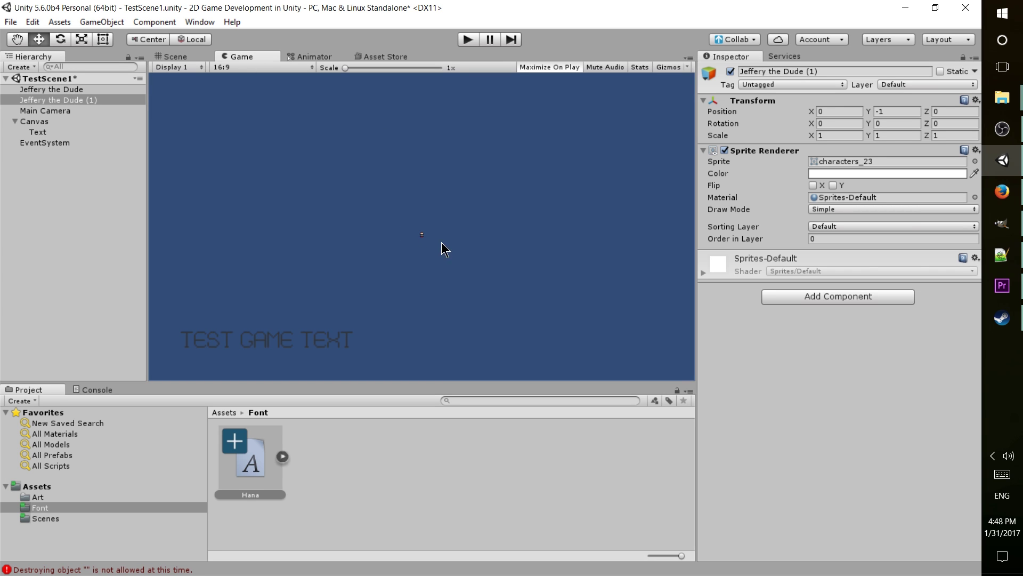
pyautogui.click(175, 56)
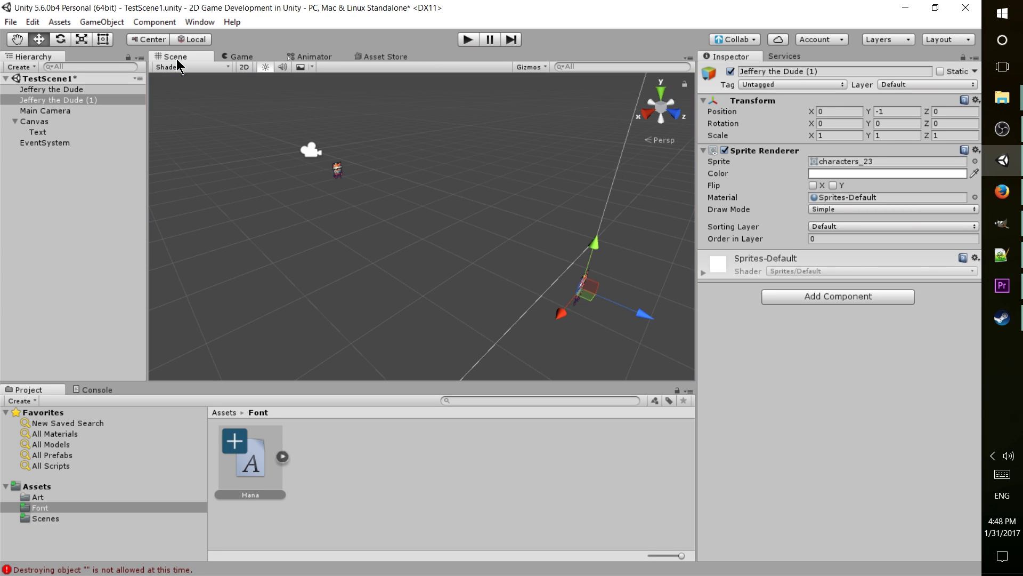
pyautogui.doubleClick(75, 112)
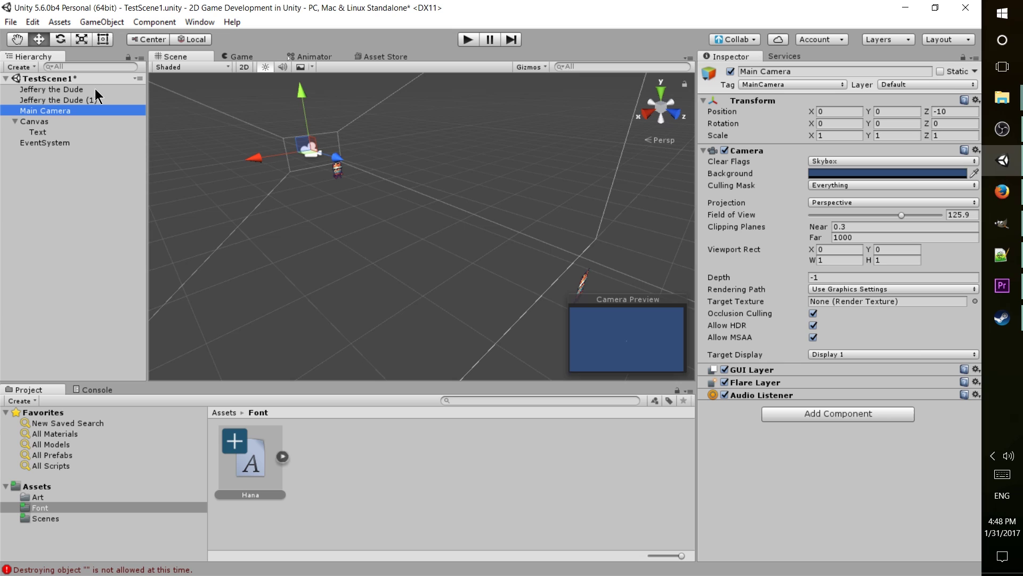
# - Set the Main Camera's Position Z to -12 and check the Game view
pyautogui.click(951, 110)
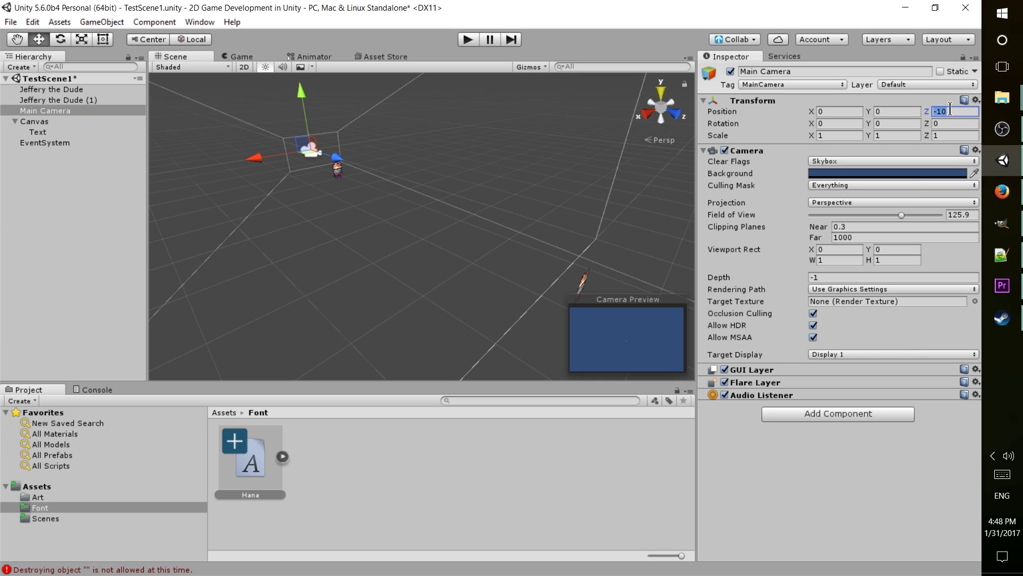
pyautogui.write('-12')
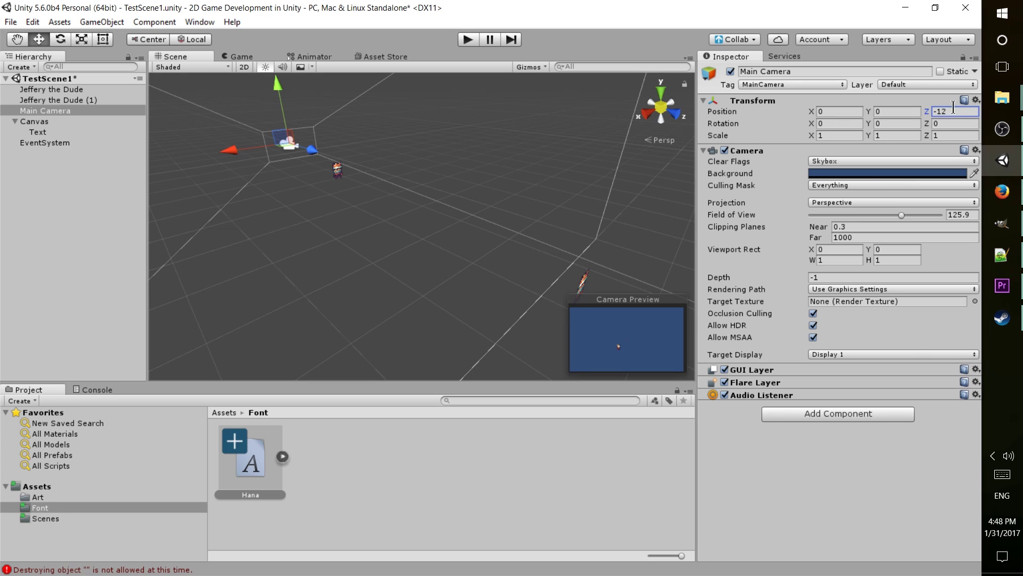
pyautogui.click(239, 59)
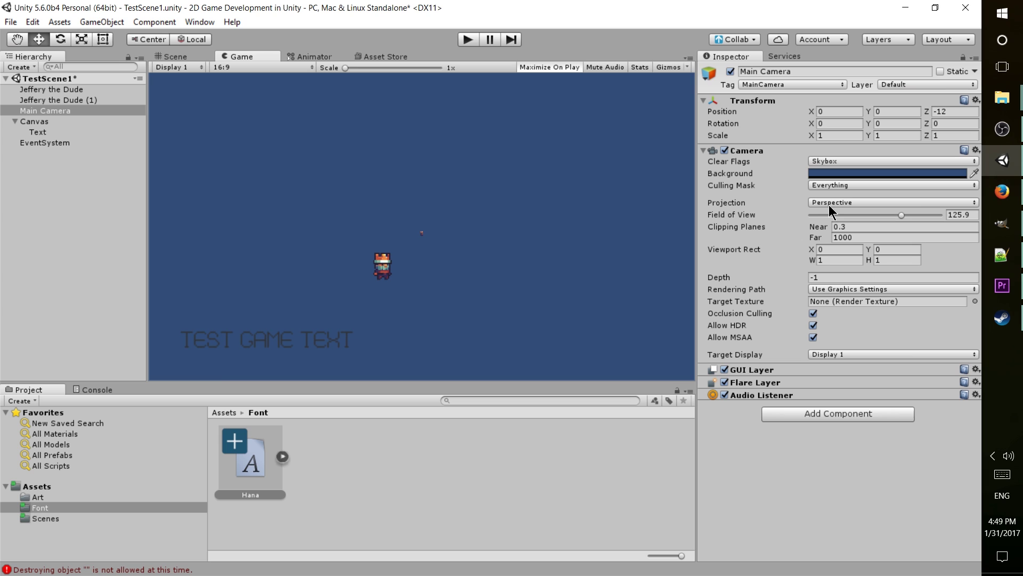
# - Return to the Scene view and open the Main Camera's Projection dropdown
pyautogui.click(172, 57)
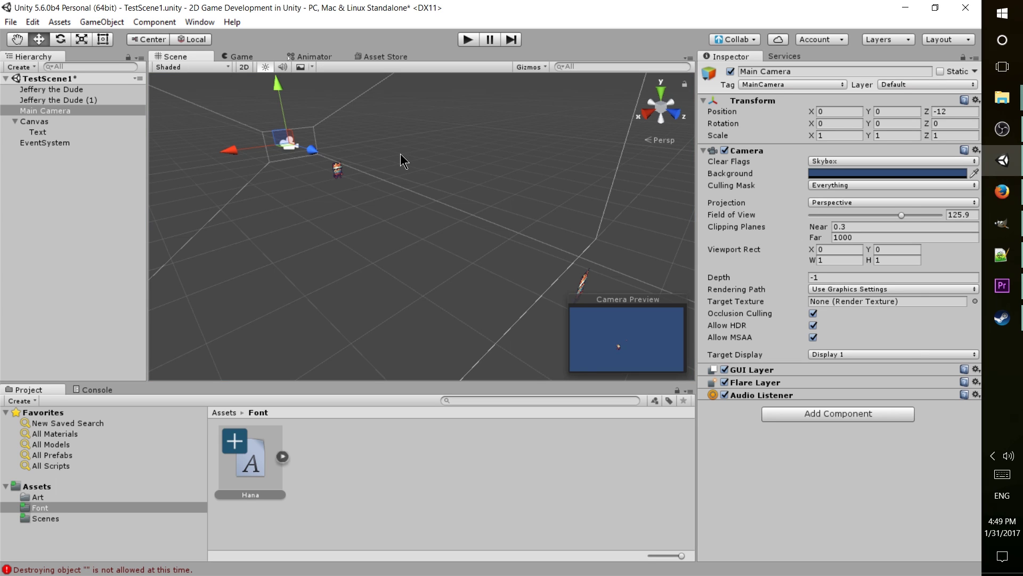
pyautogui.click(869, 204)
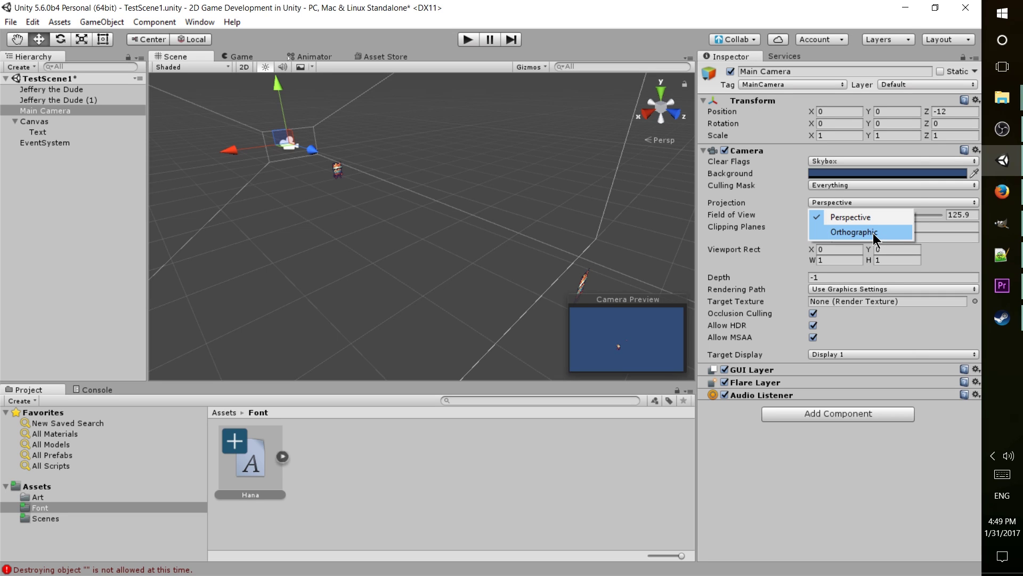
# - Back in the Game view, change the Main Camera's Projection from Perspective to Orthographic
pyautogui.click(794, 219)
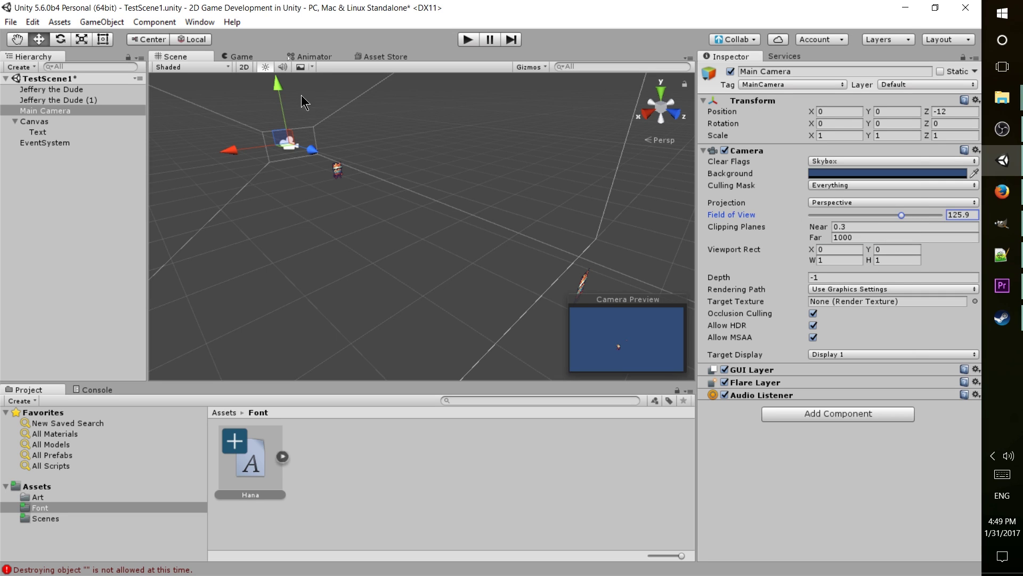
pyautogui.click(240, 57)
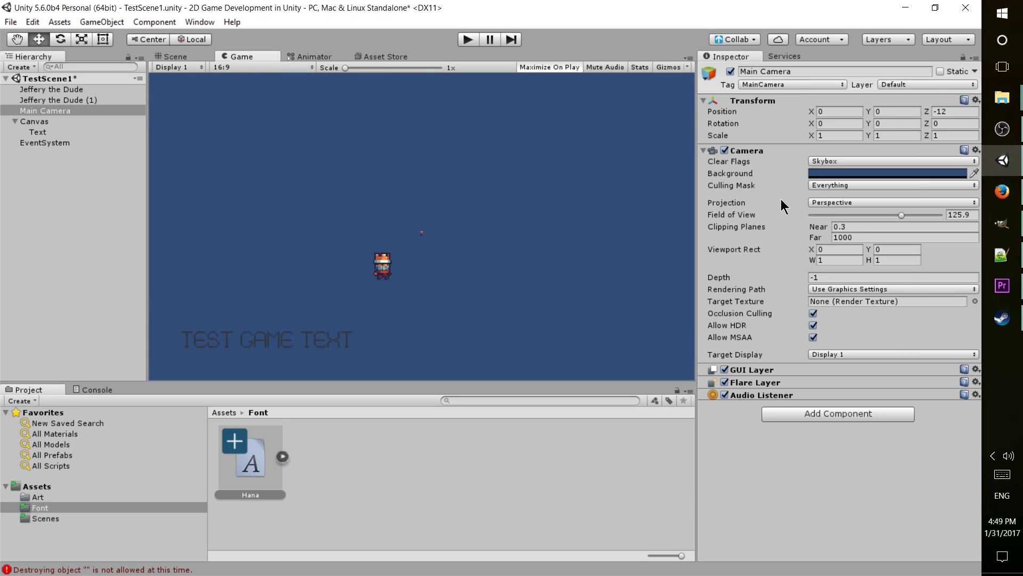
pyautogui.click(825, 204)
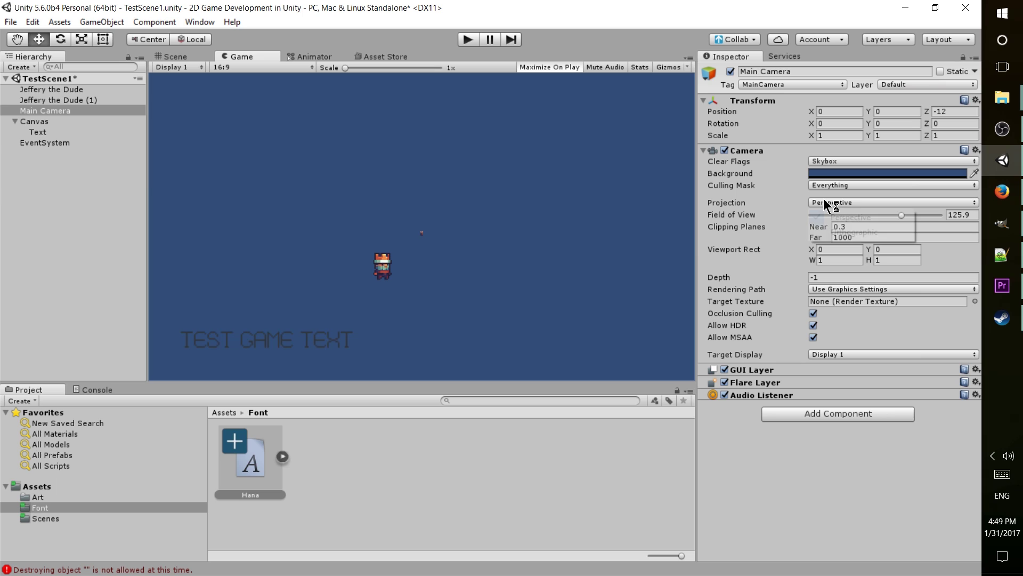
pyautogui.click(852, 232)
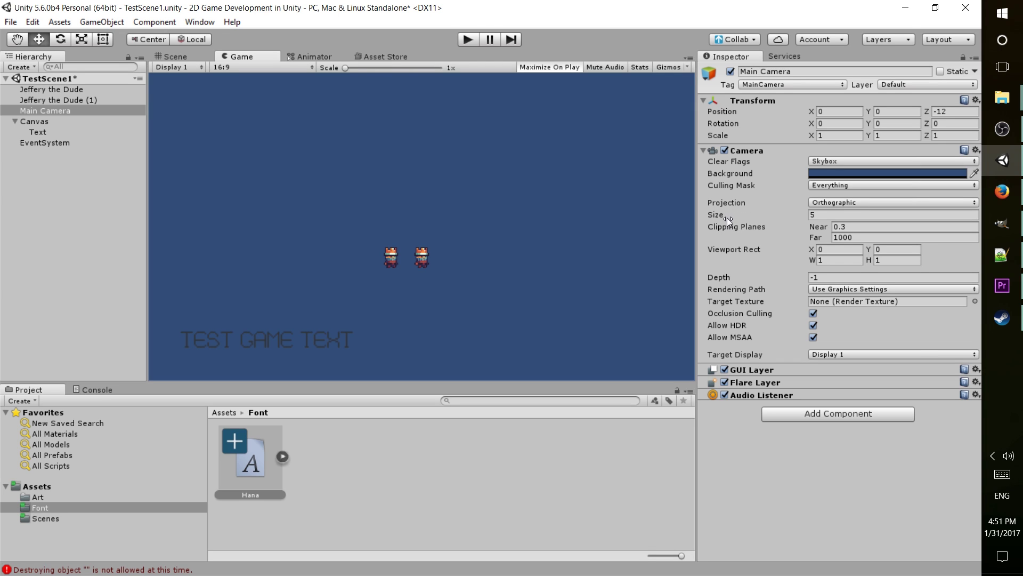
pyautogui.click(822, 216)
pyautogui.write('3')
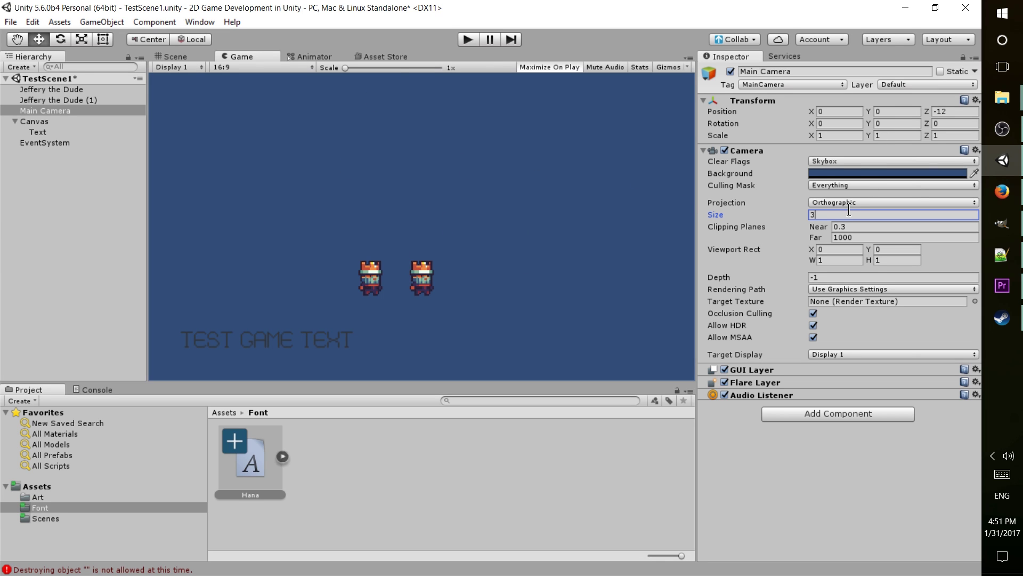
pyautogui.click(764, 220)
pyautogui.write('10')
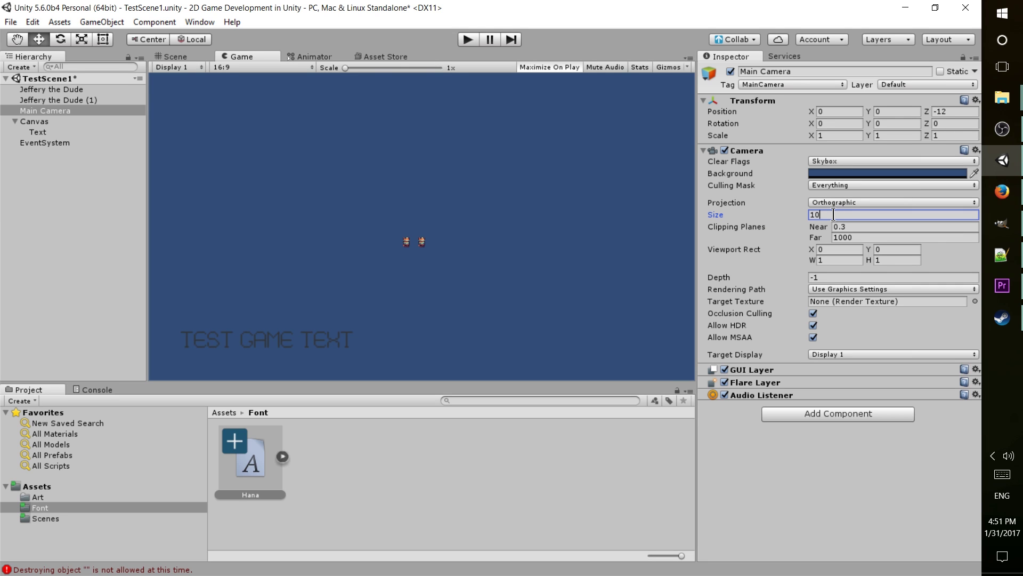
pyautogui.press('BackSpace')
pyautogui.press('BackSpace')
pyautogui.write('5')
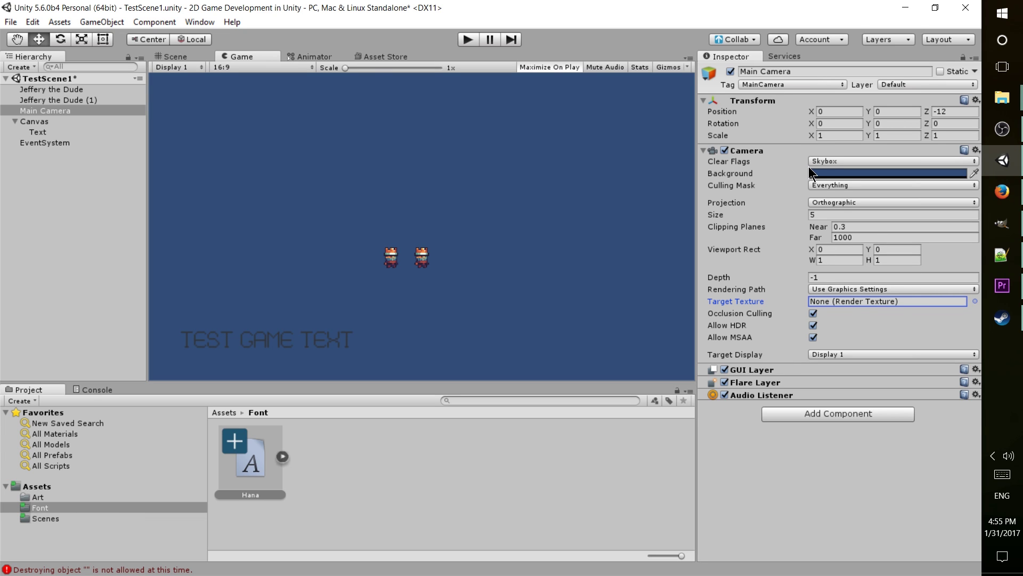
# - Try setting Clear Flags to Solid Color, then undo that change
pyautogui.click(830, 162)
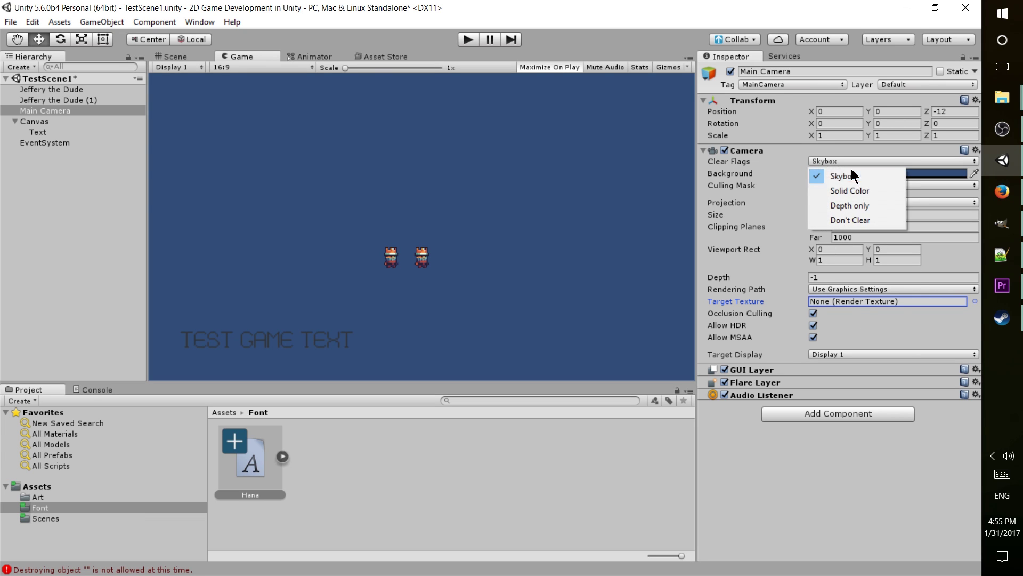
pyautogui.click(870, 190)
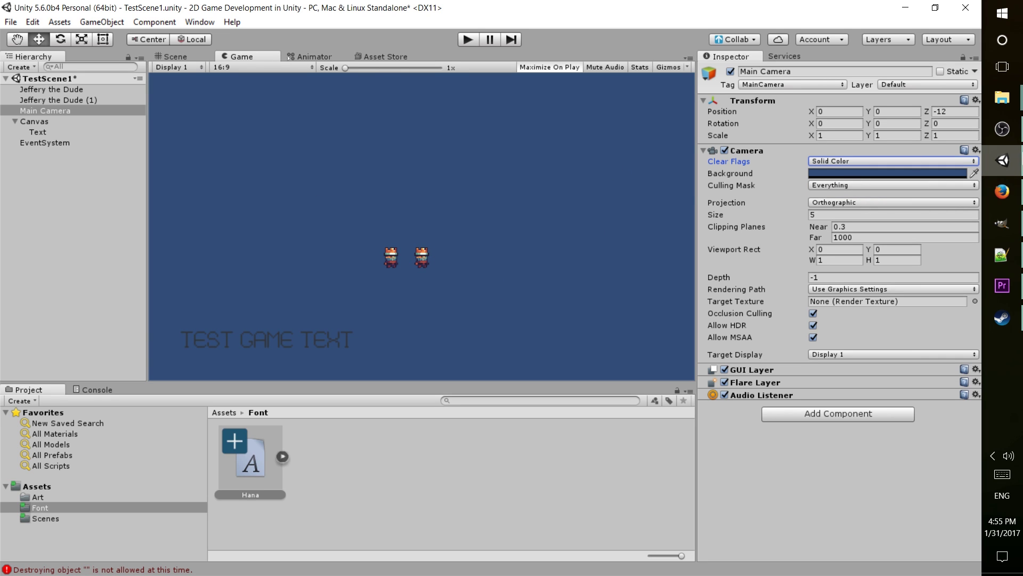
pyautogui.hotkey('ctrl', 'z')
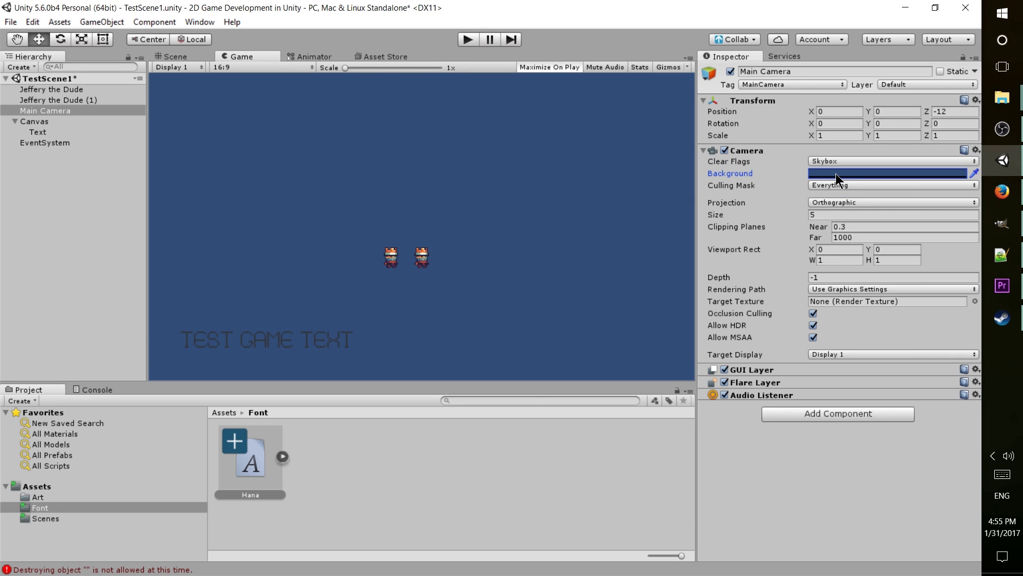
# - Set the camera's Background colour to near-black 0F0F0F
pyautogui.click(835, 174)
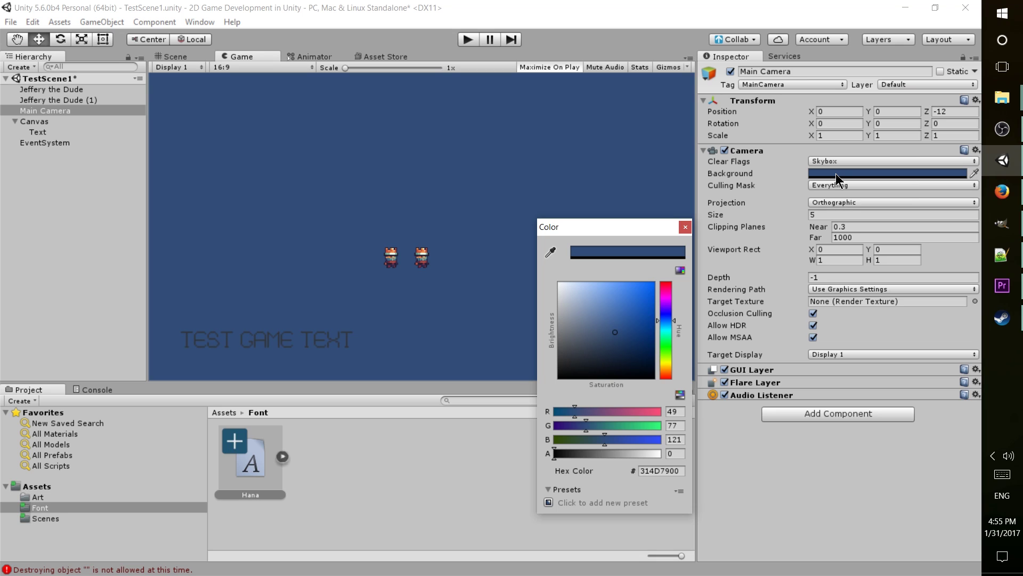
pyautogui.moveTo(557, 368); pyautogui.dragTo(556, 369)
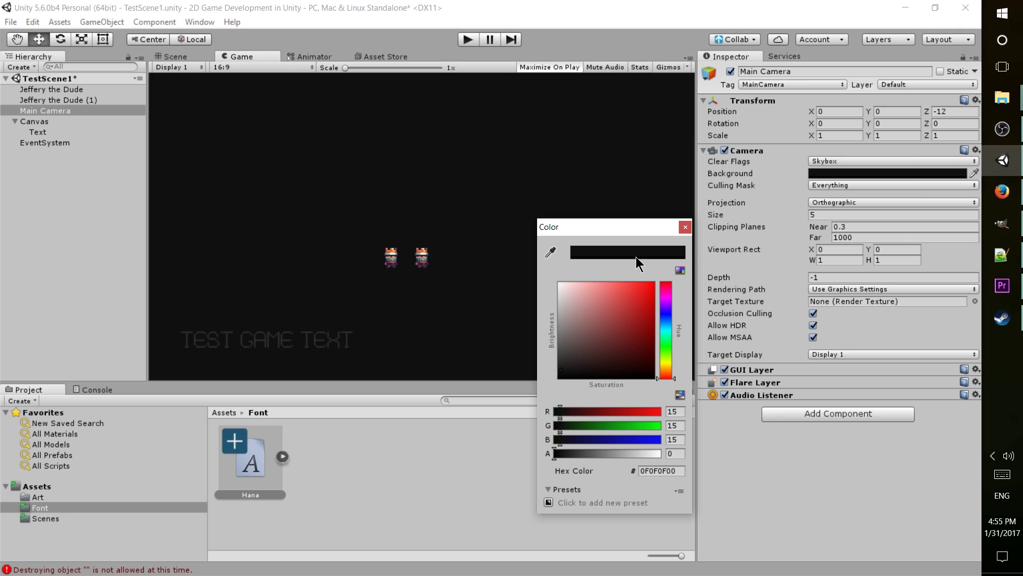
pyautogui.click(685, 227)
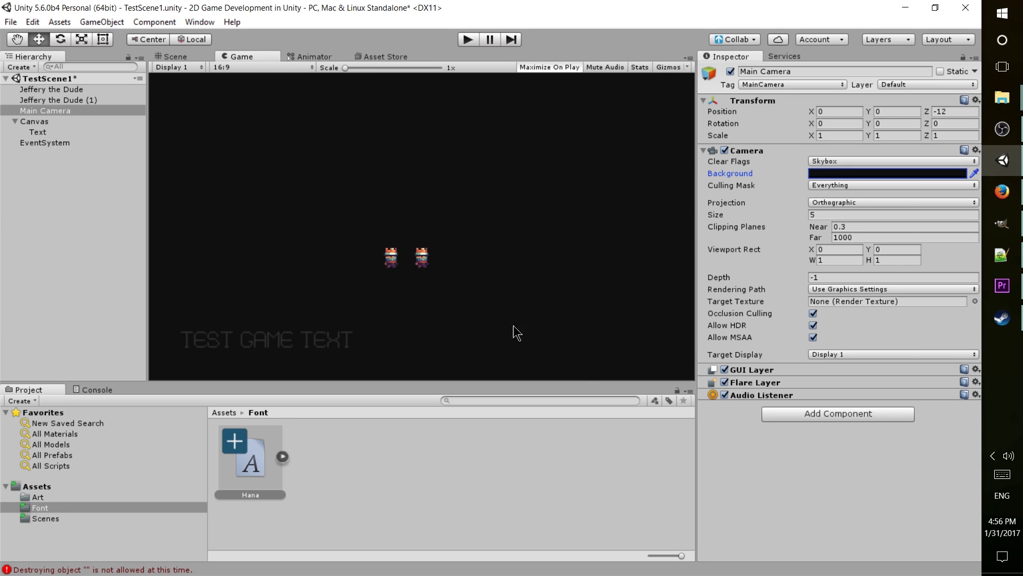
# - Select the Canvas Text object and set its Color to near-white F9F9F9
pyautogui.press('Up')
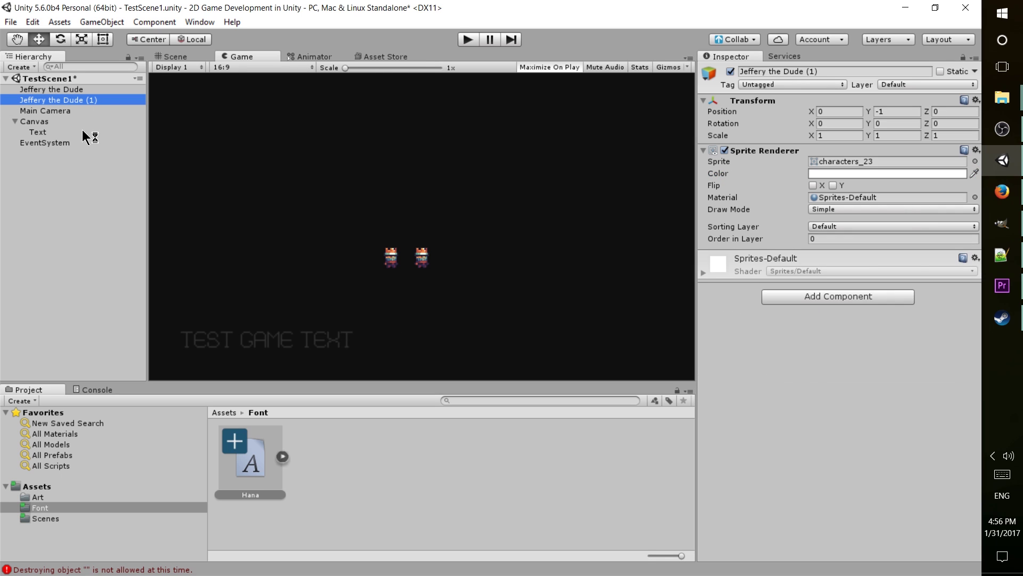
pyautogui.click(75, 132)
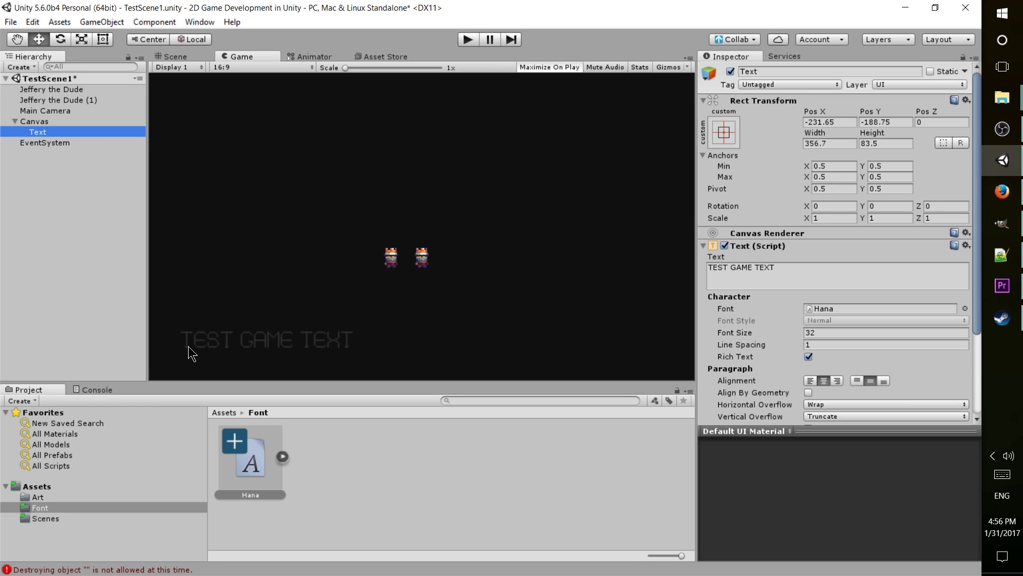
pyautogui.scroll(-3, 781, 313)
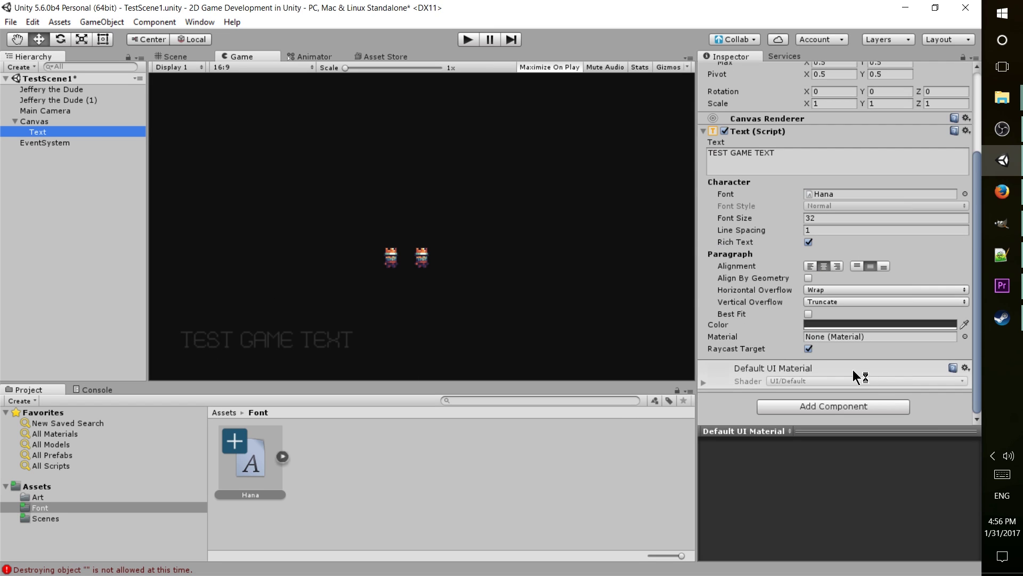
pyautogui.click(854, 324)
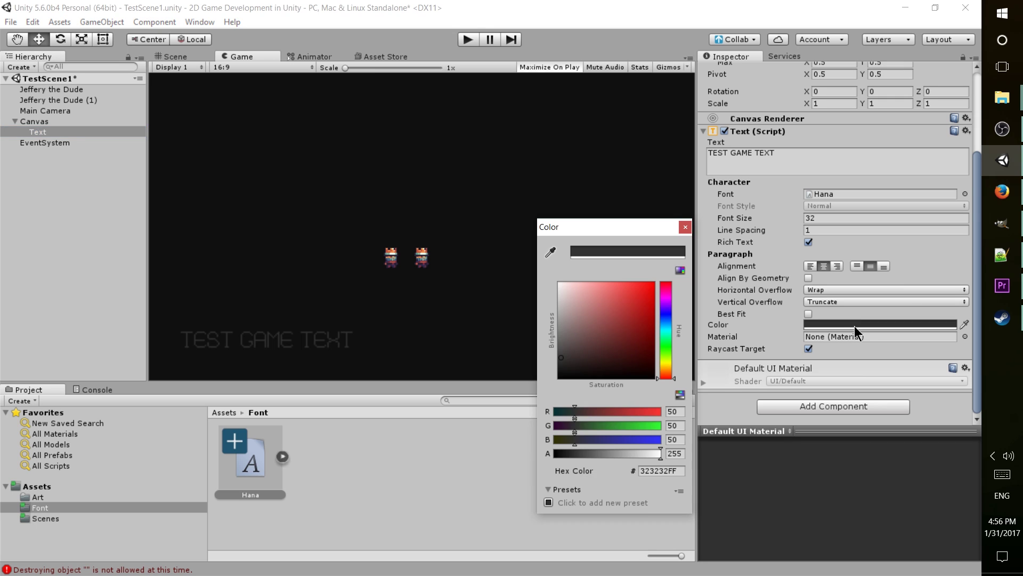
pyautogui.moveTo(566, 317); pyautogui.dragTo(556, 287)
pyautogui.click(685, 227)
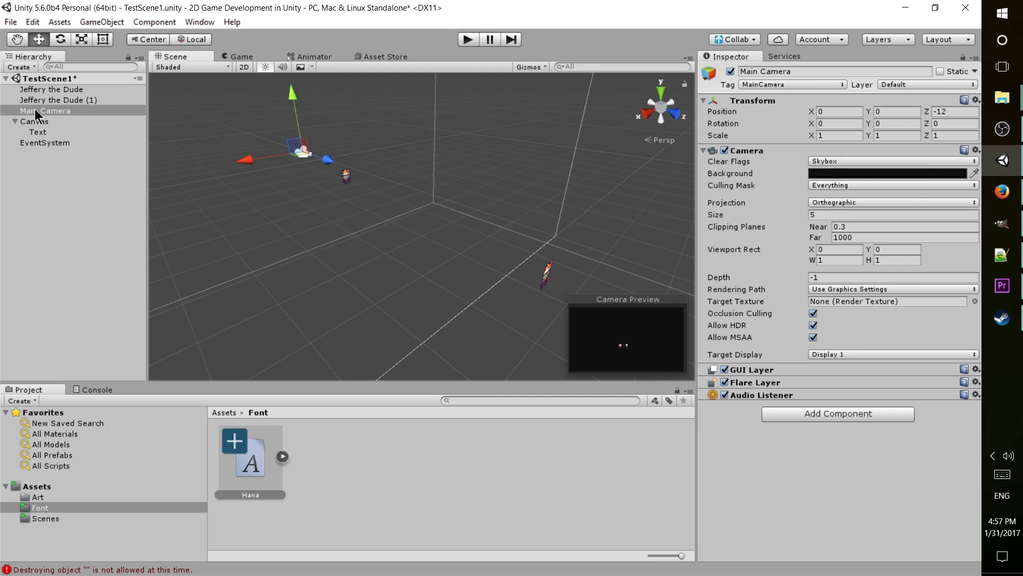
# - Set Jeffery the Dude's Transform Position Z to 0
pyautogui.click(61, 90)
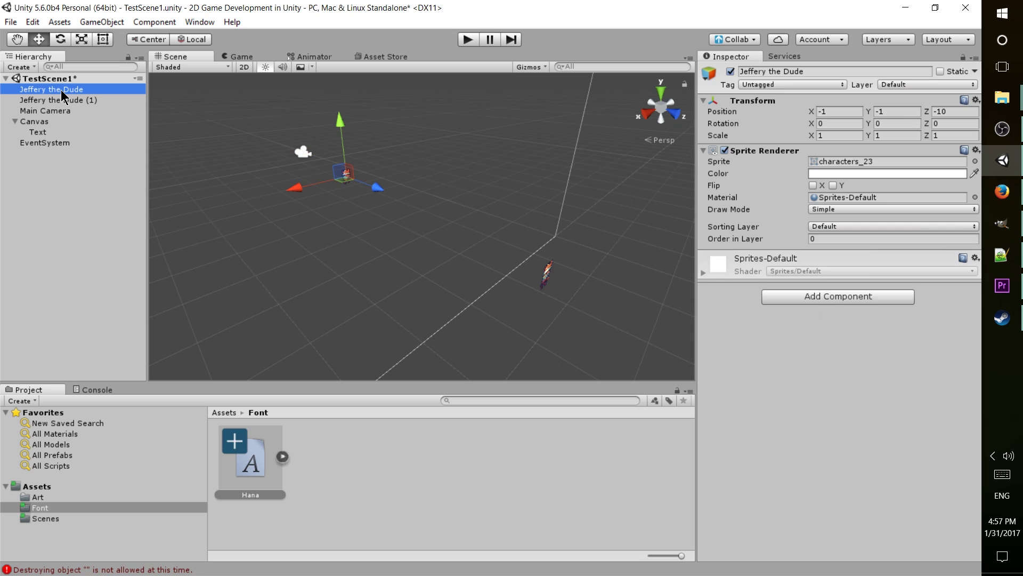
pyautogui.click(951, 113)
pyautogui.write('0')
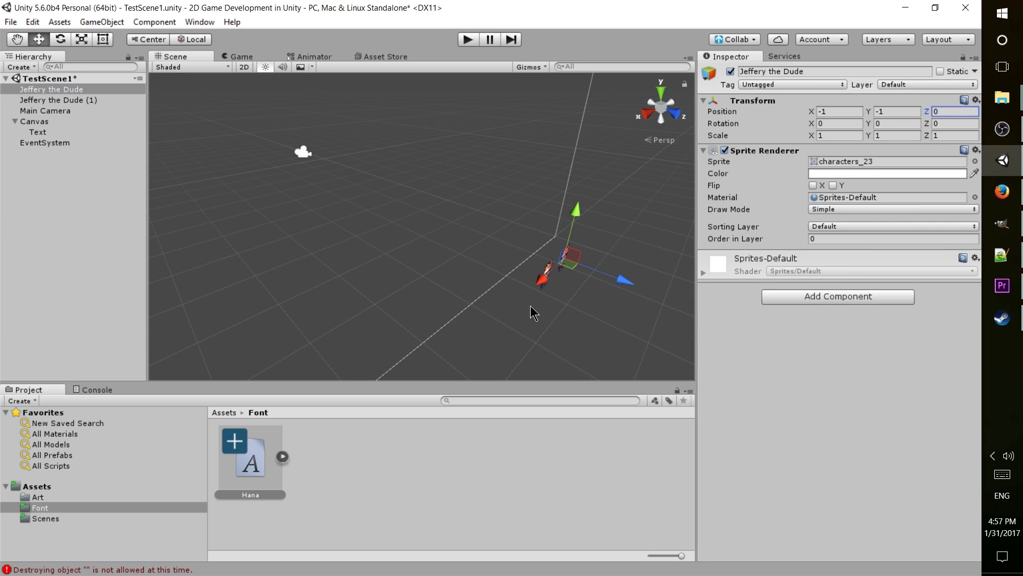
# - Move the selection down to the Main Camera and show the Game view
pyautogui.click(99, 101)
pyautogui.press('Down')
pyautogui.hotkey('ctrl', '2')
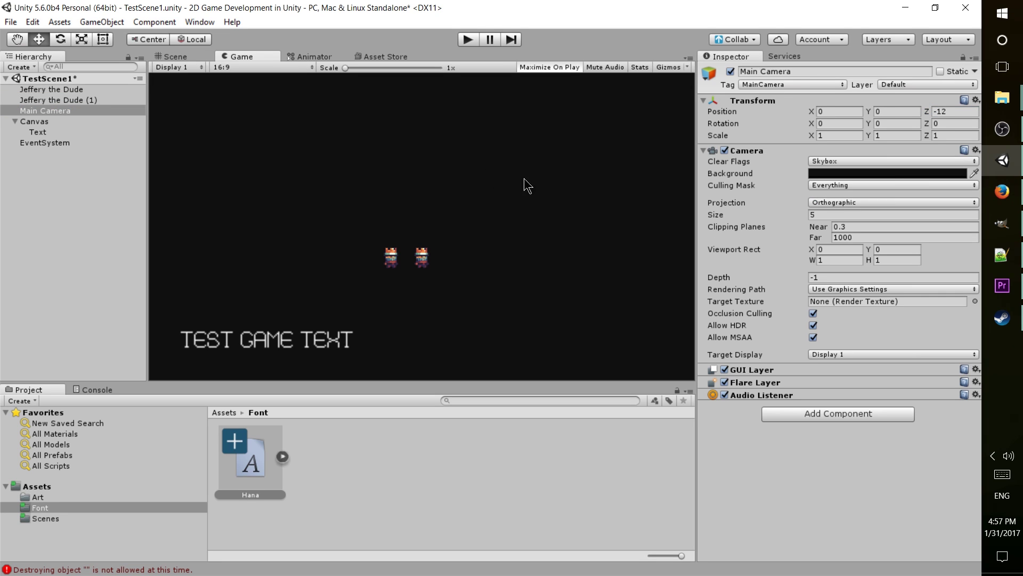